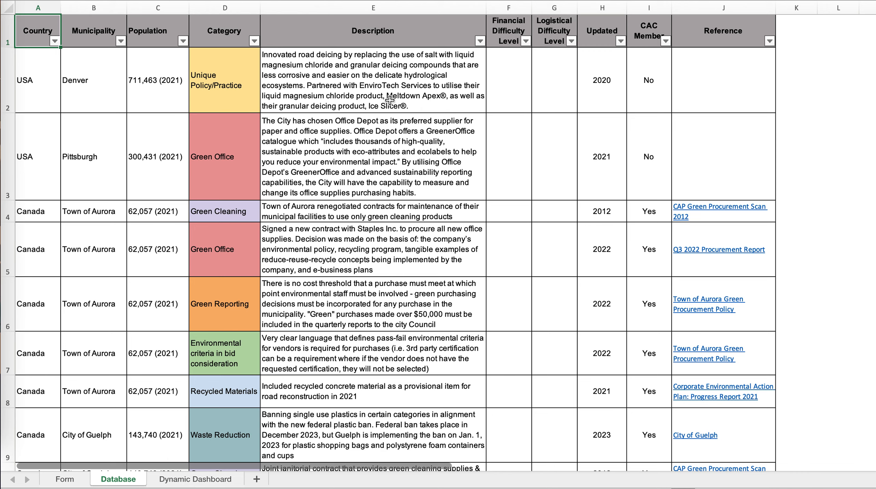
Filter the database's Category column to show only Life-Cycle Analysis entries.
{"action": "scroll", "coordinate": [377, 96], "scroll_direction": "down", "scroll_amount": 2}
{"action": "scroll", "coordinate": [343, 89], "scroll_direction": "up", "scroll_amount": 2}
{"action": "left_click", "coordinate": [214, 35]}
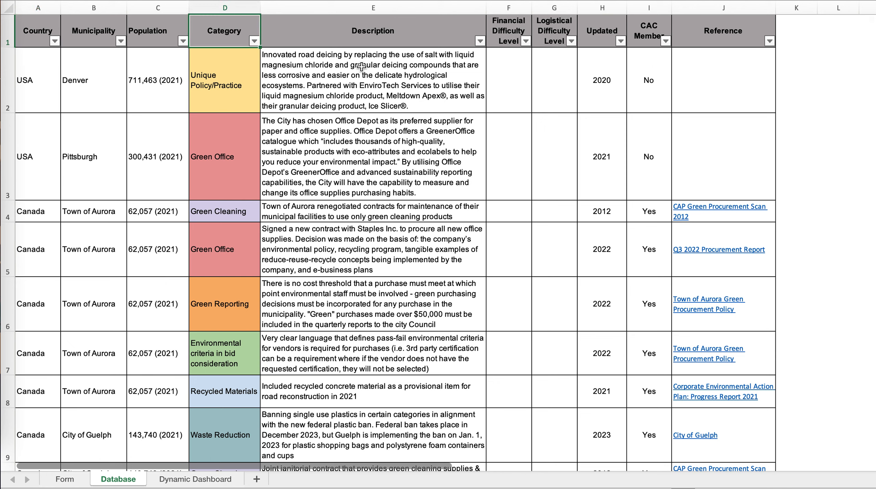
{"action": "left_click", "coordinate": [253, 41]}
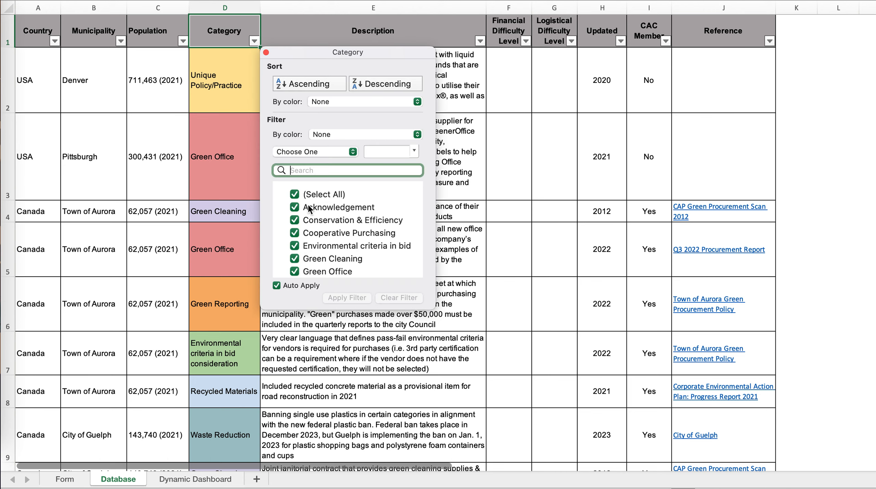
{"action": "left_click", "coordinate": [294, 194]}
{"action": "scroll", "coordinate": [333, 259], "scroll_direction": "down", "scroll_amount": 3}
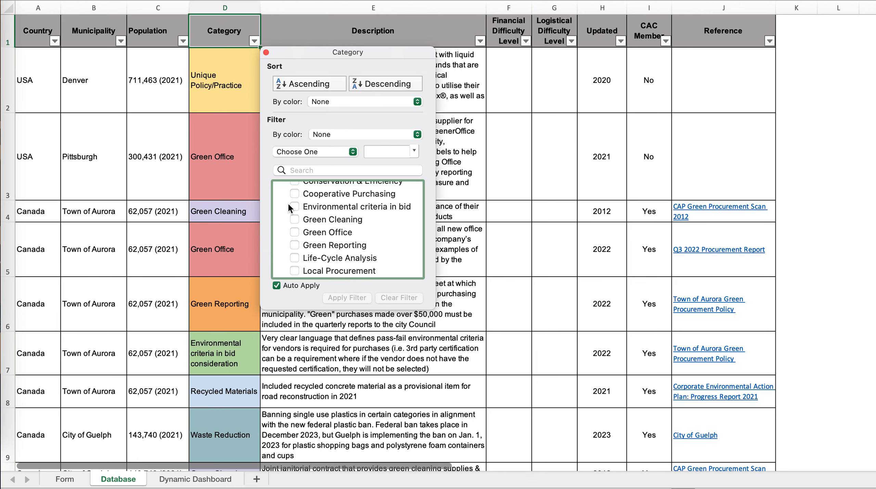
{"action": "left_click", "coordinate": [296, 256]}
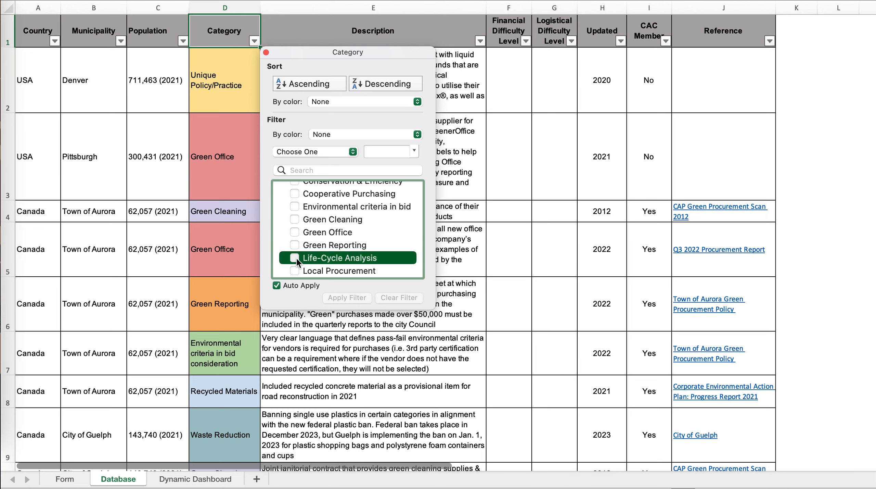
{"action": "left_click", "coordinate": [294, 258]}
{"action": "left_click", "coordinate": [511, 207]}
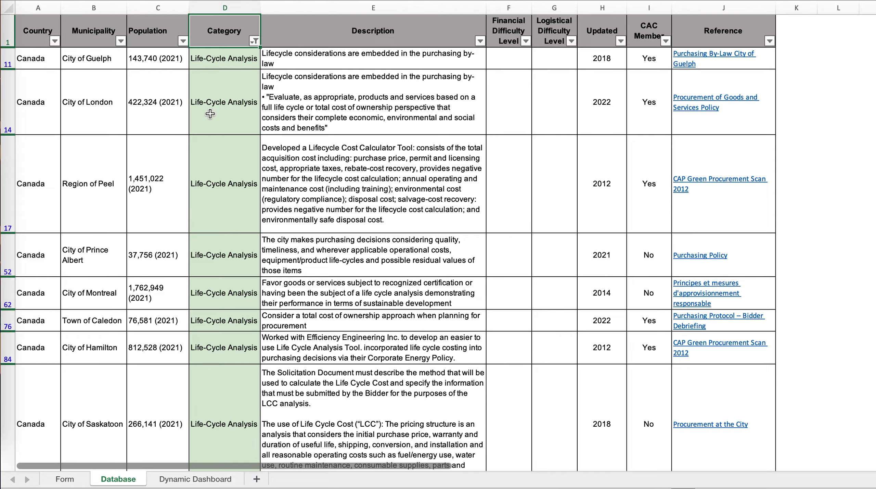
Review the filtered entries and narrow the Municipality column to City of Guelph only.
{"action": "scroll", "coordinate": [214, 190], "scroll_direction": "down", "scroll_amount": 10}
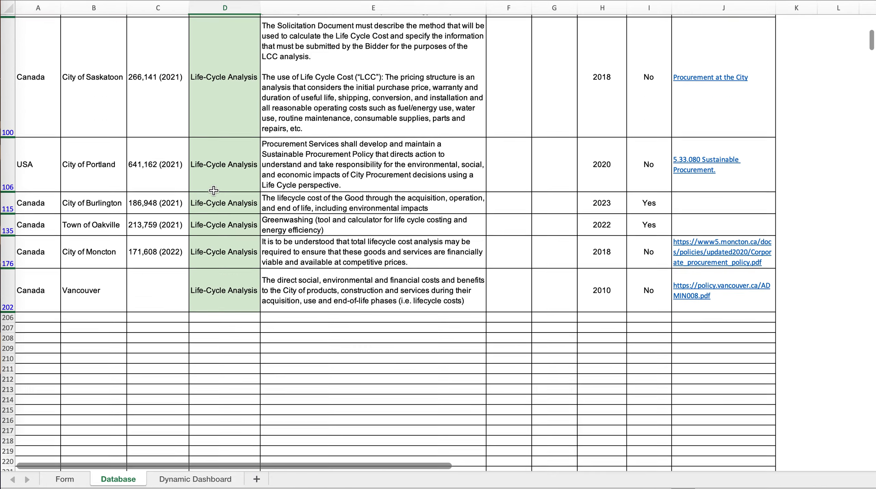
{"action": "scroll", "coordinate": [213, 190], "scroll_direction": "up", "scroll_amount": 10}
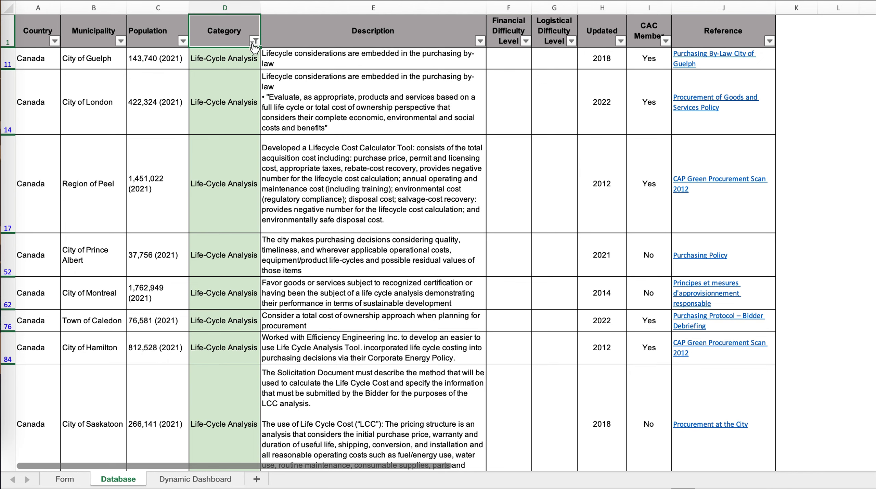
{"action": "left_click", "coordinate": [120, 41]}
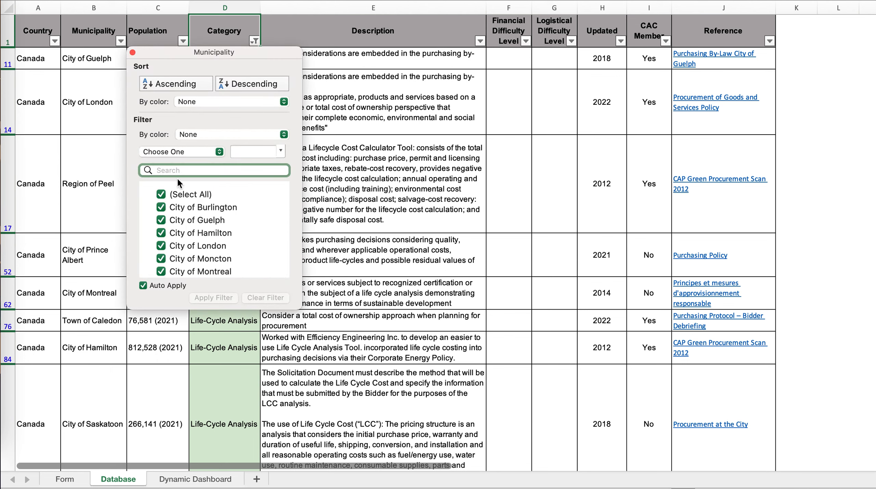
{"action": "left_click", "coordinate": [160, 196]}
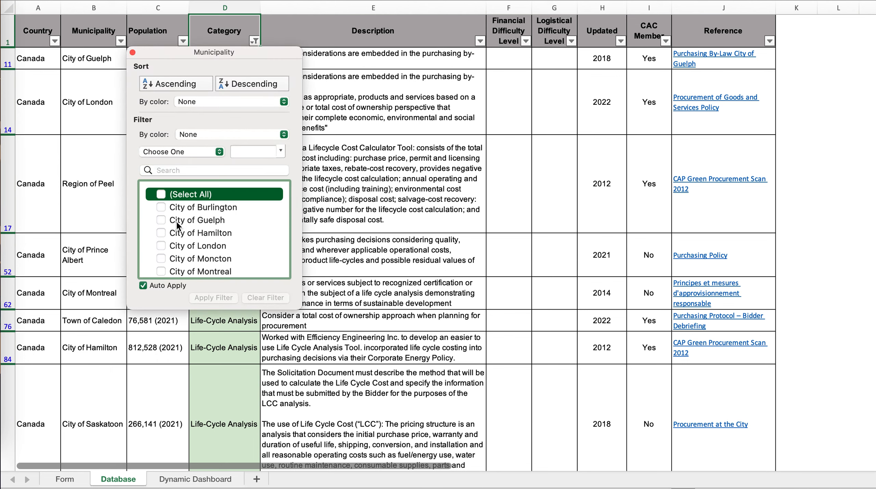
{"action": "left_click", "coordinate": [160, 220]}
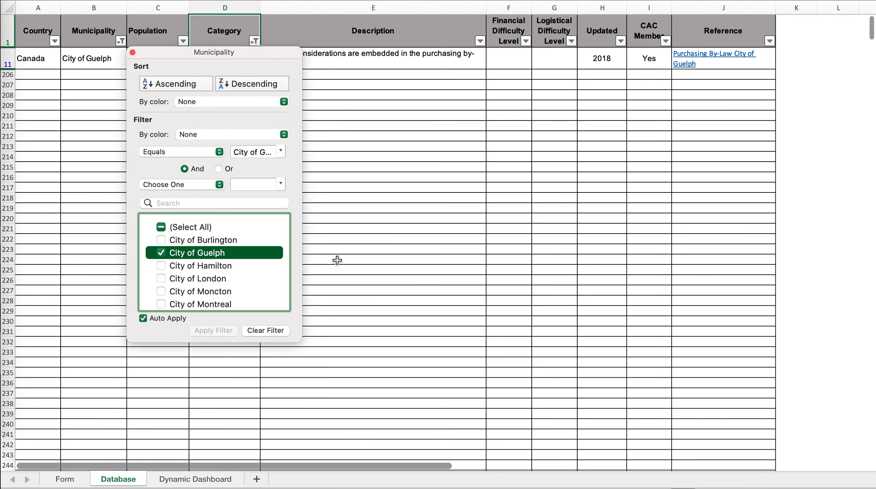
{"action": "left_click", "coordinate": [397, 245]}
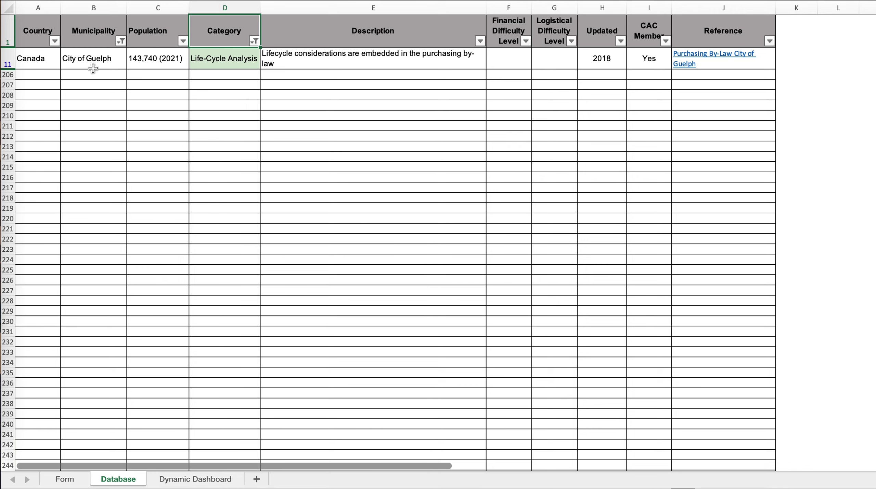
Reselect all values in the Municipality and Category filters to restore the full database list.
{"action": "left_click", "coordinate": [120, 41]}
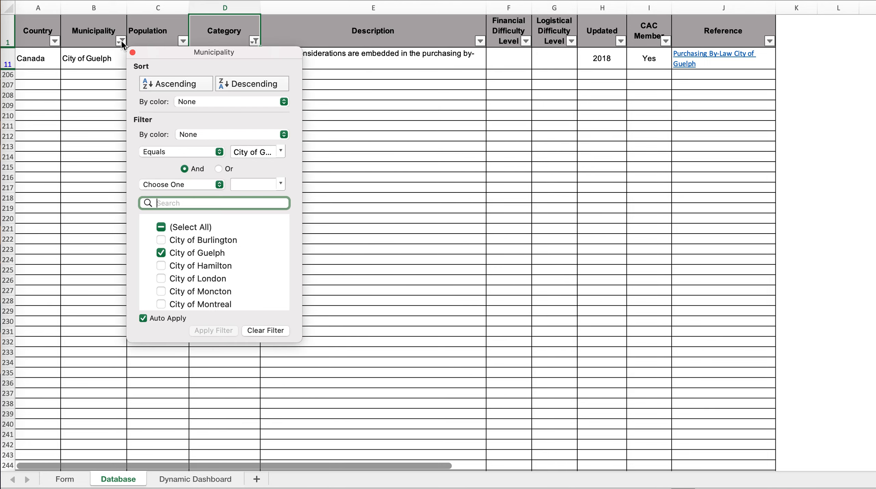
{"action": "left_click", "coordinate": [161, 228]}
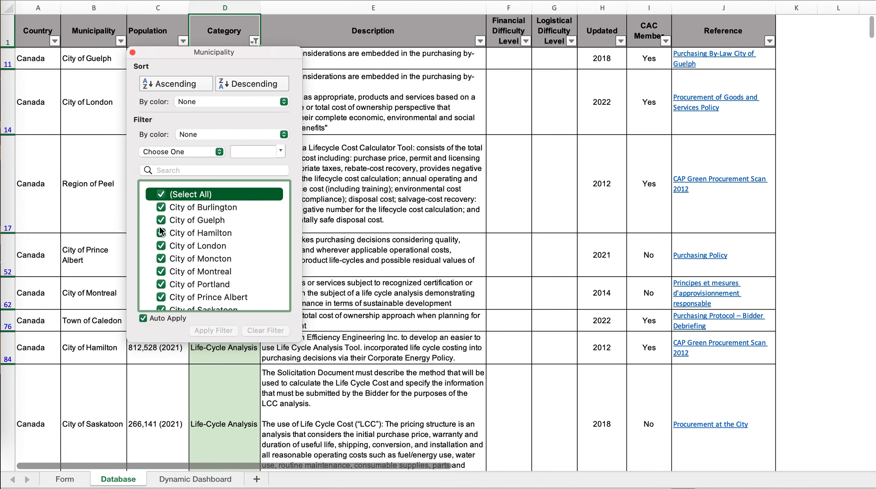
{"action": "left_click", "coordinate": [245, 29]}
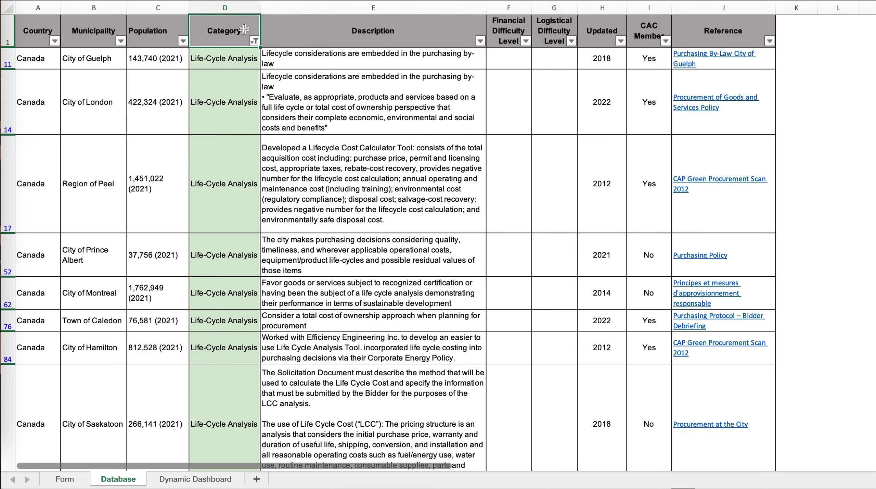
{"action": "left_click", "coordinate": [255, 41]}
{"action": "left_click", "coordinate": [294, 228]}
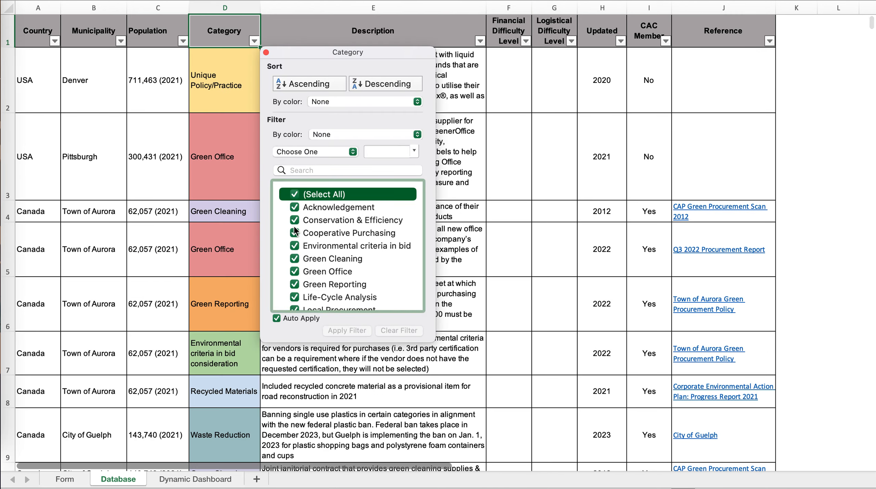
{"action": "left_click", "coordinate": [524, 113]}
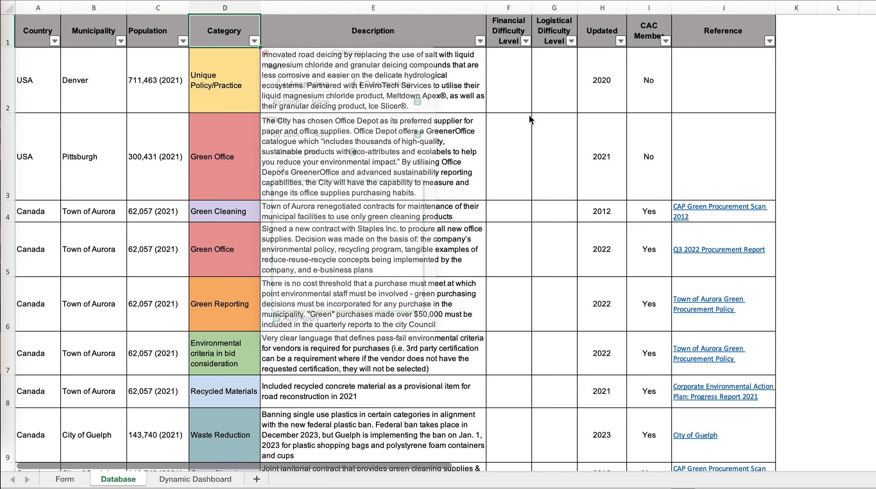
{"action": "left_click", "coordinate": [385, 89]}
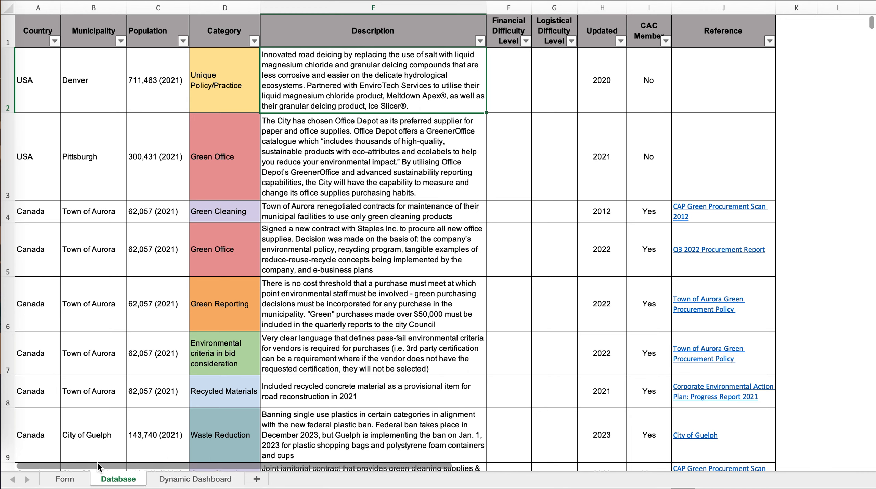
On the Form sheet, set Country to Canada and Municipality to City of Burlington.
{"action": "left_click", "coordinate": [65, 480]}
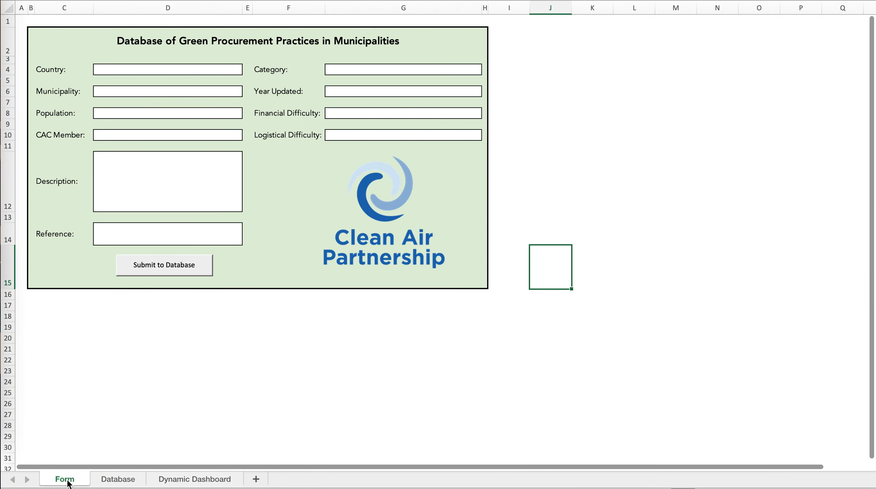
{"action": "left_click", "coordinate": [193, 71]}
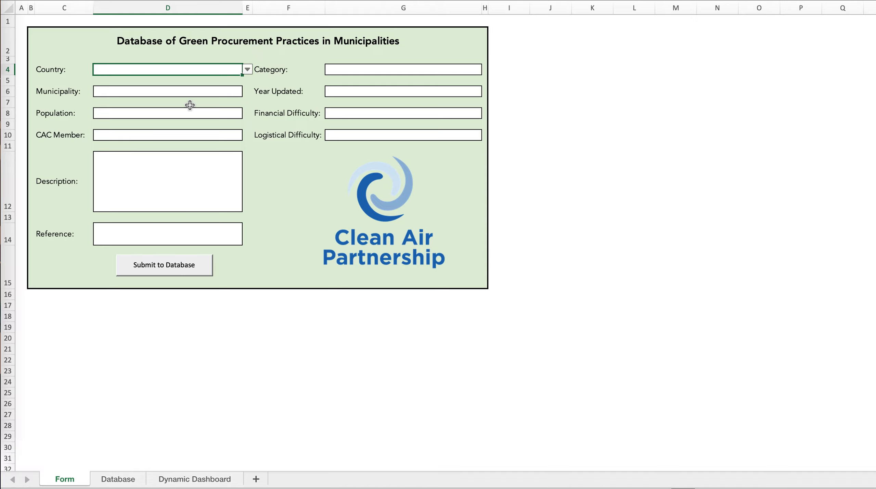
{"action": "left_click", "coordinate": [247, 69]}
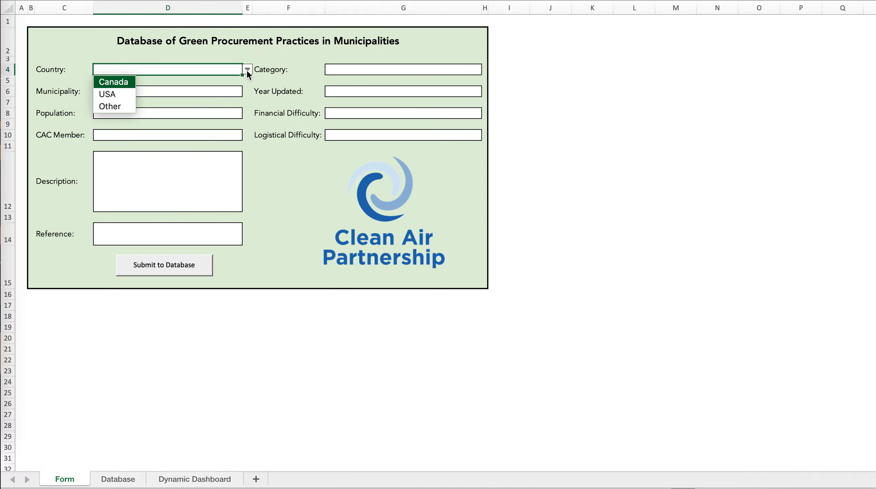
{"action": "left_click", "coordinate": [129, 82]}
{"action": "left_click", "coordinate": [227, 92]}
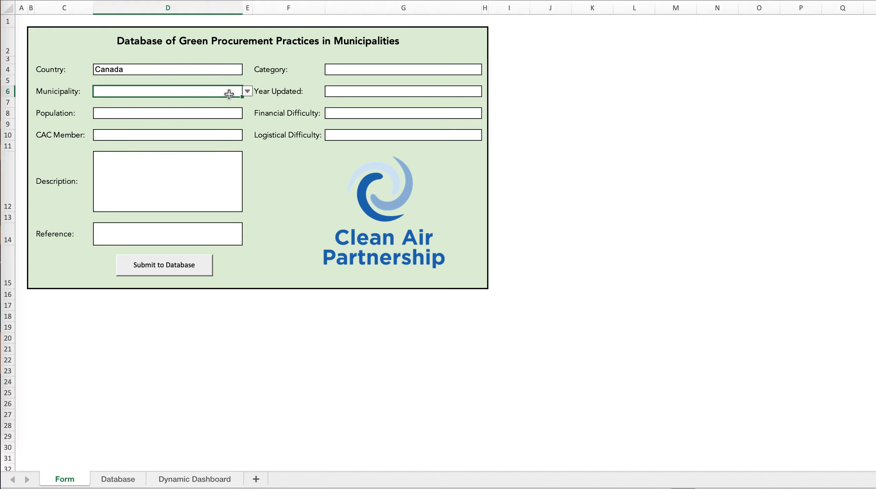
{"action": "left_click", "coordinate": [248, 91]}
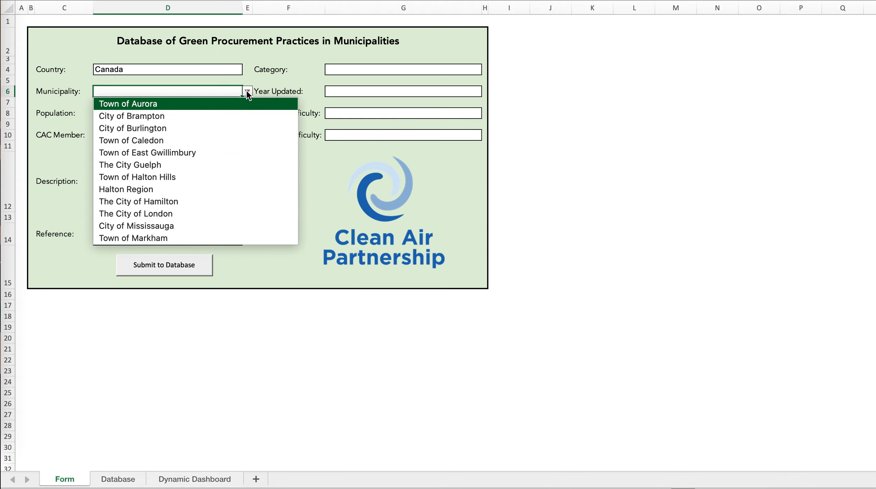
{"action": "left_click", "coordinate": [174, 128]}
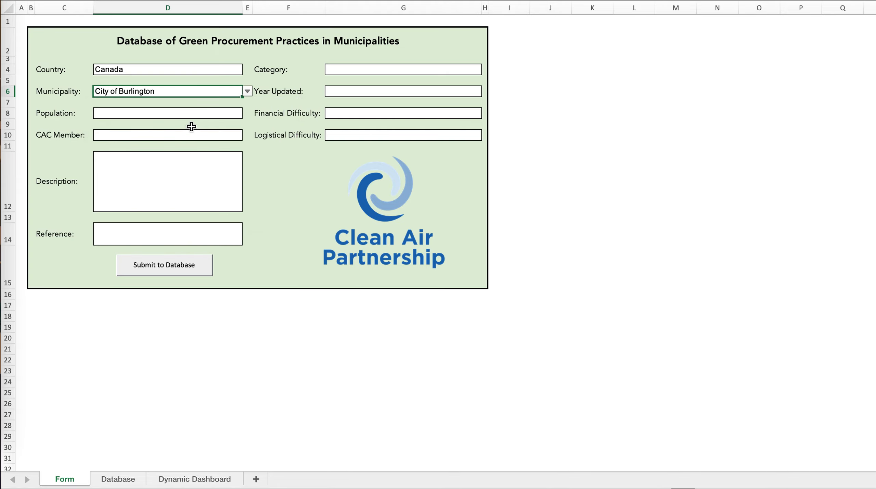
Set the form's Category to Waste Reduction and Year Updated to 2023.
{"action": "left_click", "coordinate": [396, 65]}
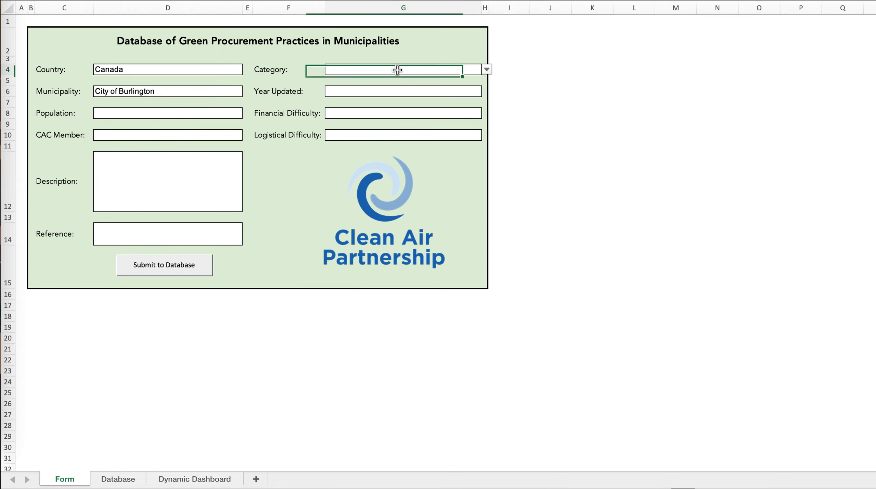
{"action": "left_click", "coordinate": [487, 69]}
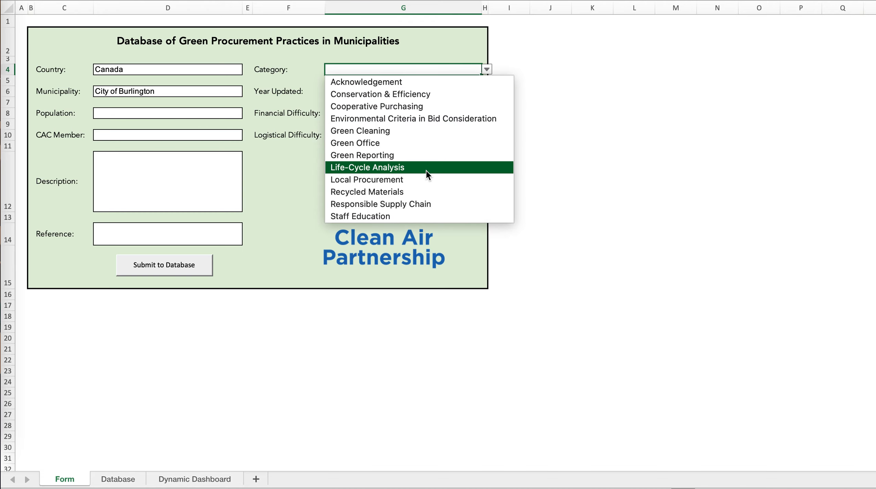
{"action": "scroll", "coordinate": [427, 172], "scroll_direction": "down", "scroll_amount": 3}
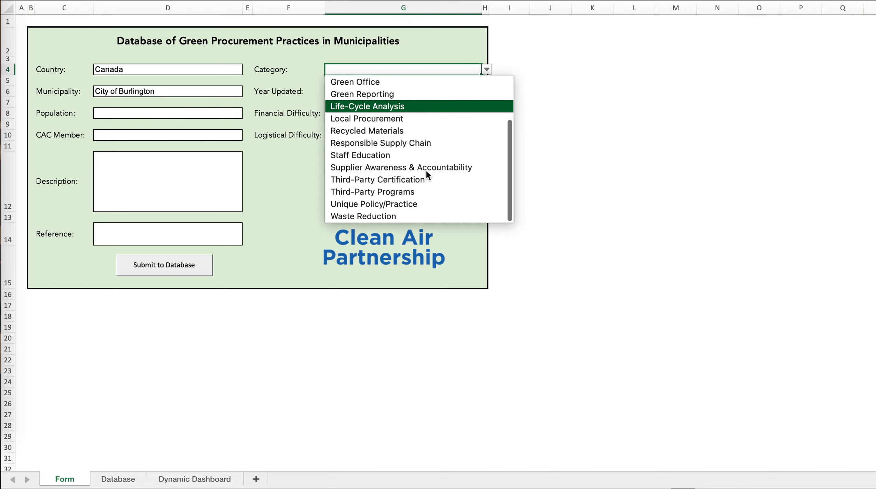
{"action": "left_click", "coordinate": [369, 217]}
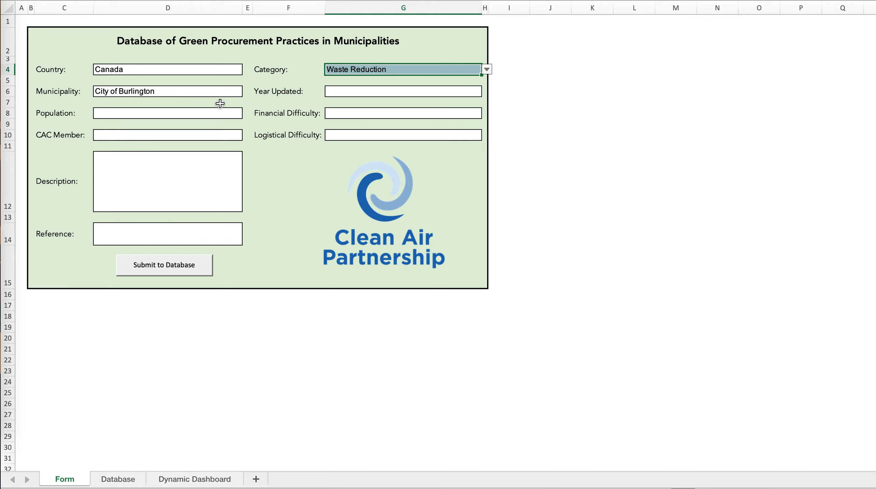
{"action": "left_click", "coordinate": [391, 91]}
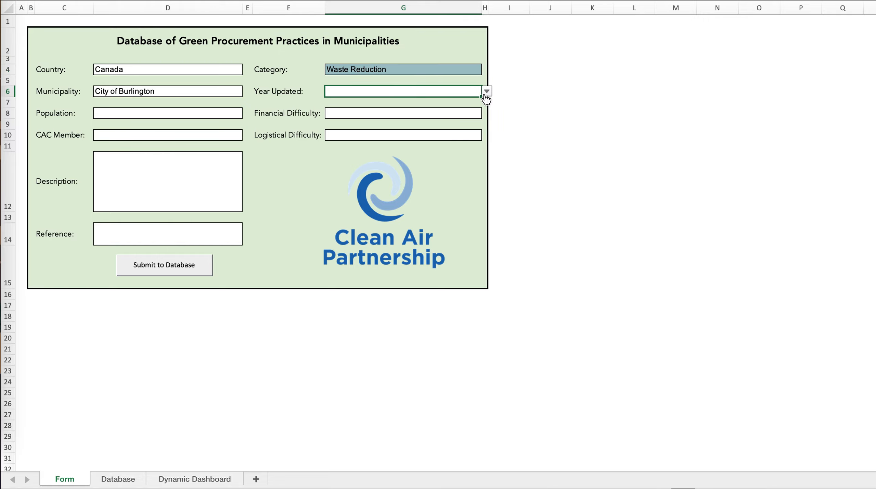
{"action": "left_click", "coordinate": [487, 91]}
{"action": "scroll", "coordinate": [338, 207], "scroll_direction": "down", "scroll_amount": 2}
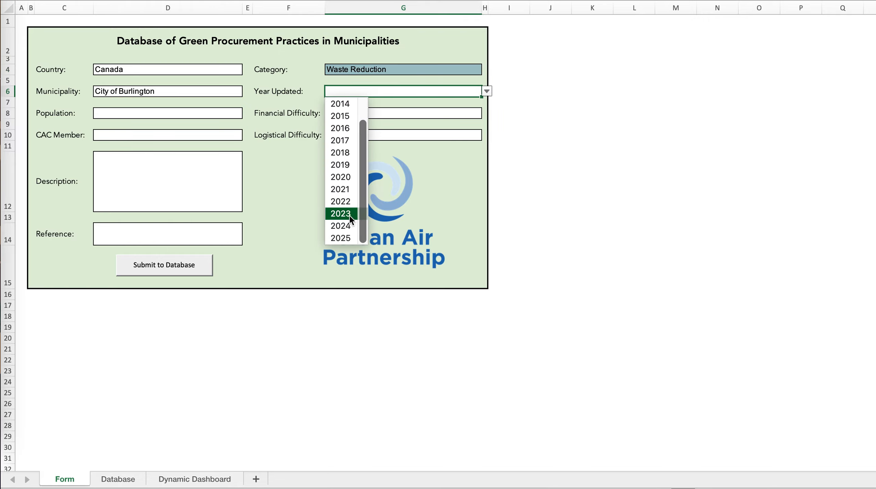
{"action": "left_click", "coordinate": [350, 215]}
Enter 300000 as the Population in the form.
{"action": "left_click", "coordinate": [164, 113]}
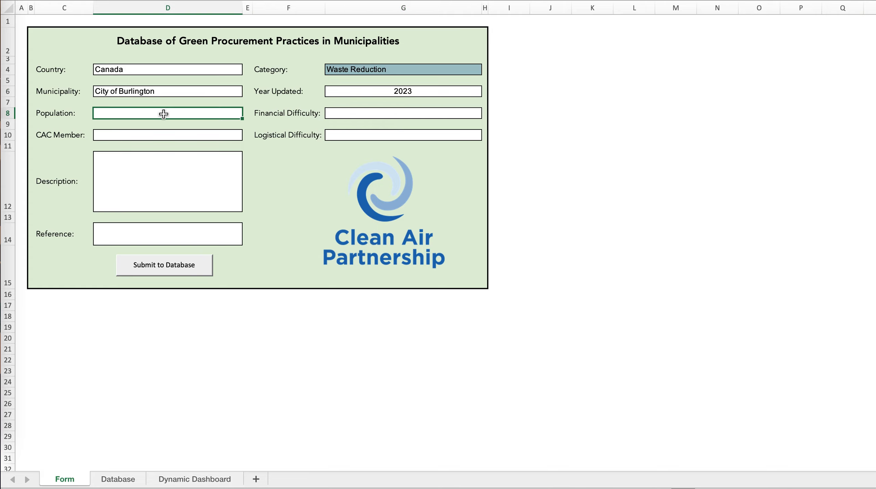
{"action": "type", "text": "300000"}
{"action": "key", "text": "Tab"}
Set both Financial Difficulty and Logistical Difficulty to Medium in the form.
{"action": "left_click", "coordinate": [391, 113]}
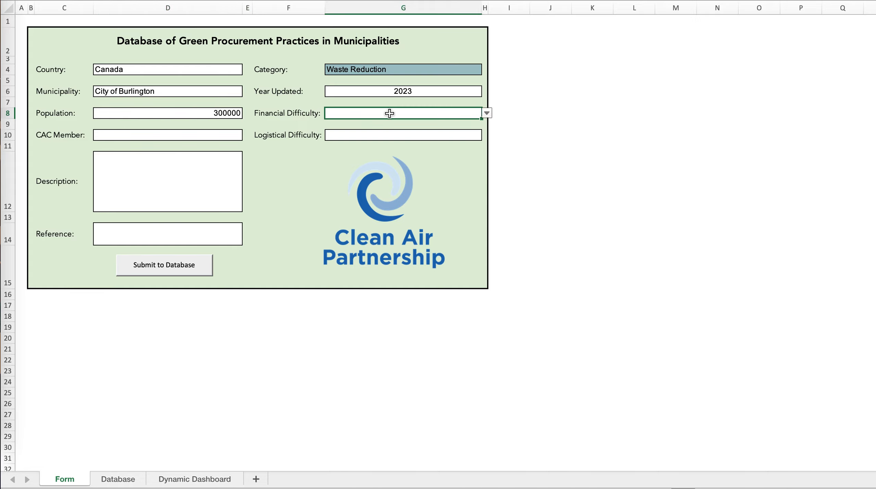
{"action": "left_click", "coordinate": [487, 113]}
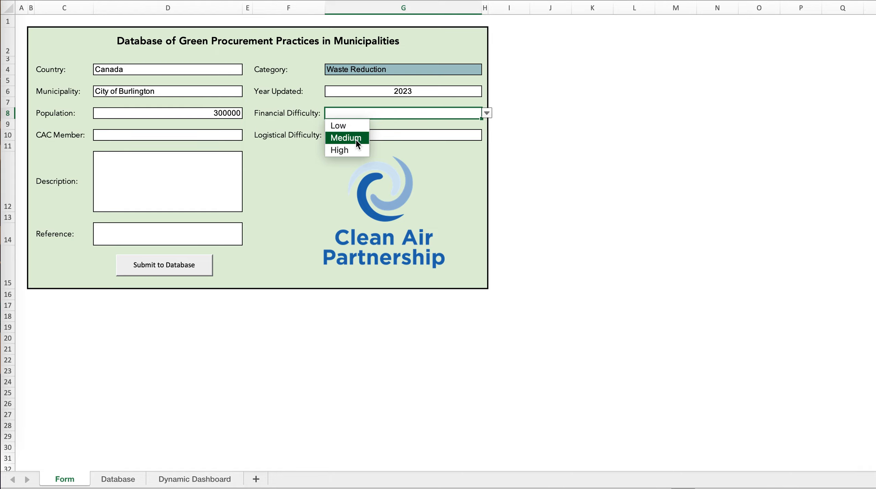
{"action": "left_click", "coordinate": [356, 138]}
{"action": "left_click", "coordinate": [373, 138]}
{"action": "left_click", "coordinate": [488, 135]}
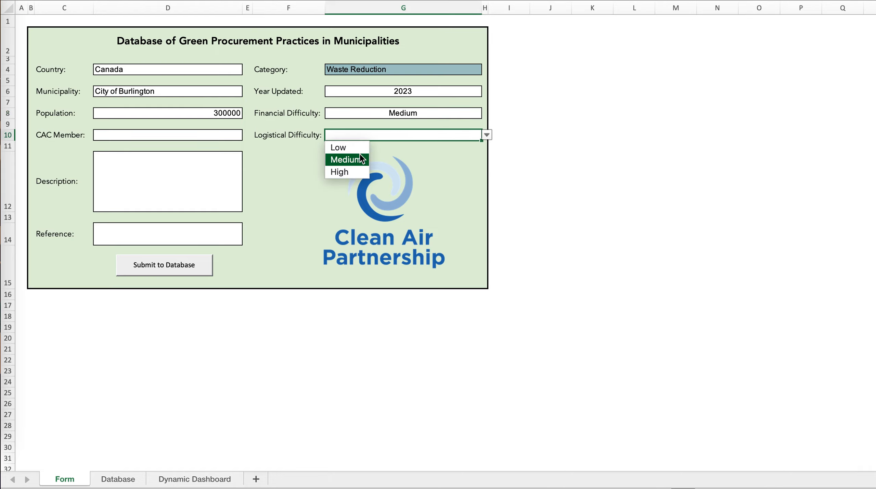
{"action": "left_click", "coordinate": [356, 159]}
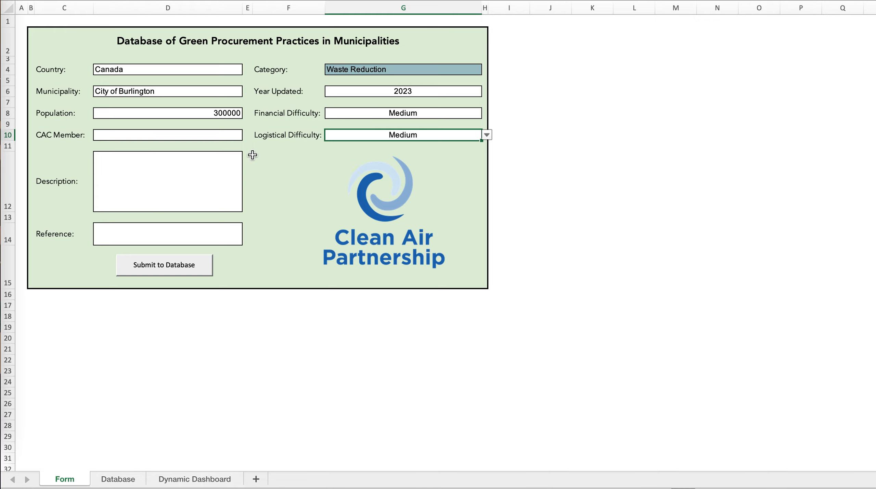
Set CAC Member to Yes and enter "test test test test test test test" as the form's Description.
{"action": "left_click", "coordinate": [199, 137]}
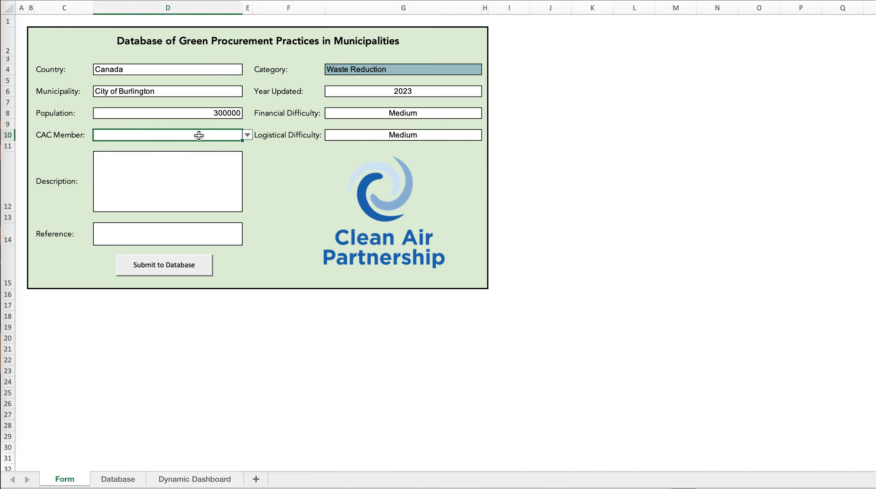
{"action": "left_click", "coordinate": [248, 135]}
{"action": "left_click", "coordinate": [101, 148]}
{"action": "left_click", "coordinate": [137, 178]}
{"action": "type", "text": "t"}
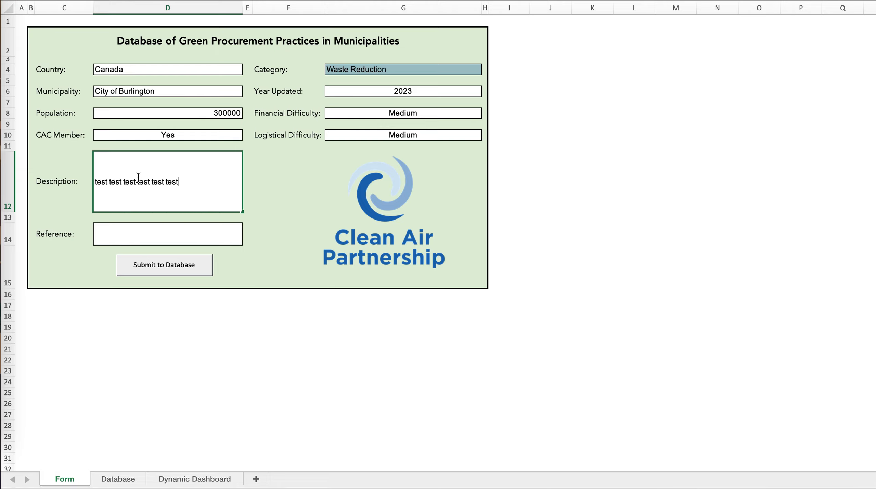
Enter "enter a link to the source" as the Reference and submit the completed form to the database.
{"action": "left_click", "coordinate": [168, 240]}
{"action": "type", "text": "enter a link to the source"}
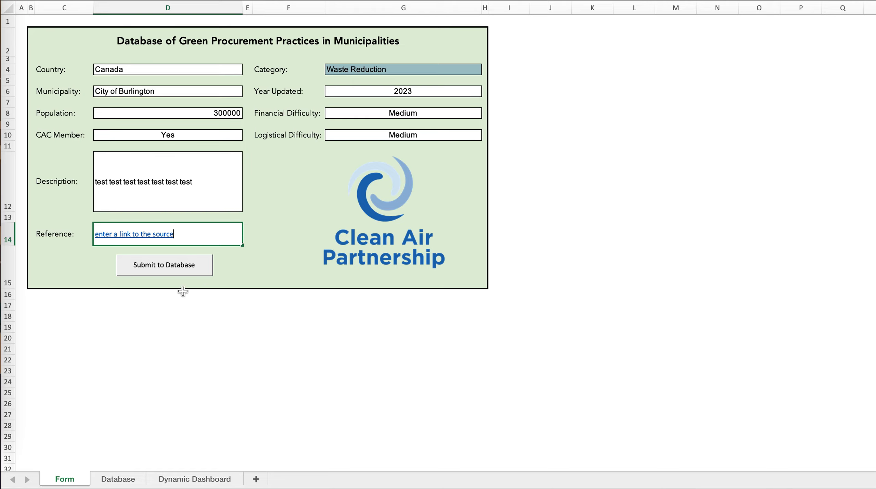
{"action": "left_click", "coordinate": [249, 328]}
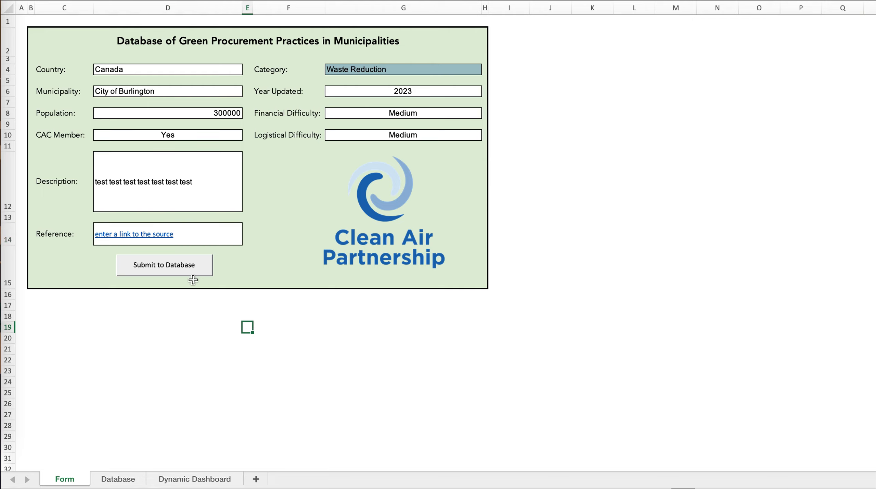
{"action": "left_click", "coordinate": [175, 271]}
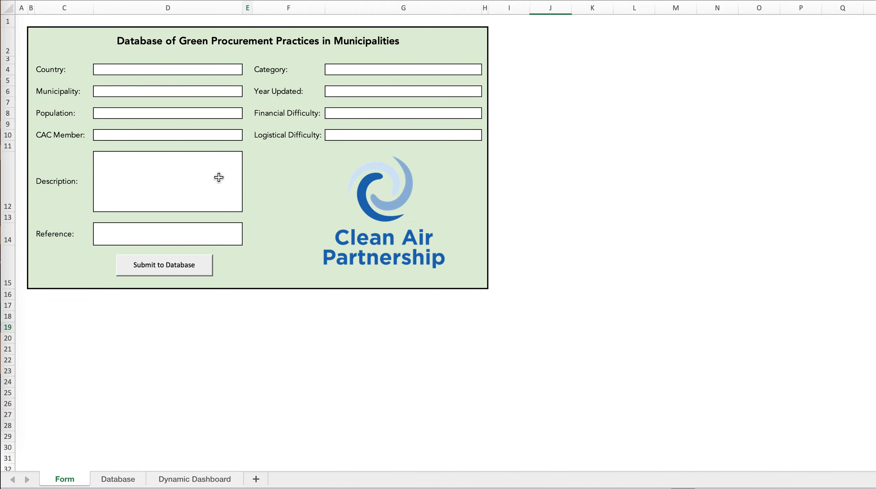
Find the newly submitted City of Burlington record at the end of the Database sheet and check its Waste Reduction category.
{"action": "left_click", "coordinate": [126, 482]}
{"action": "scroll", "coordinate": [198, 332], "scroll_direction": "down", "scroll_amount": 15}
{"action": "scroll", "coordinate": [199, 332], "scroll_direction": "down", "scroll_amount": 20}
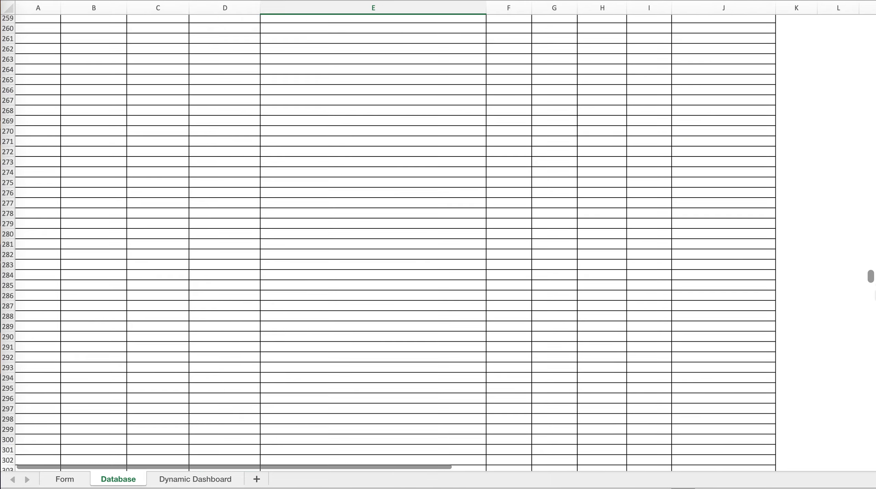
{"action": "left_click_drag", "start_coordinate": [875, 290], "coordinate": [873, 259]}
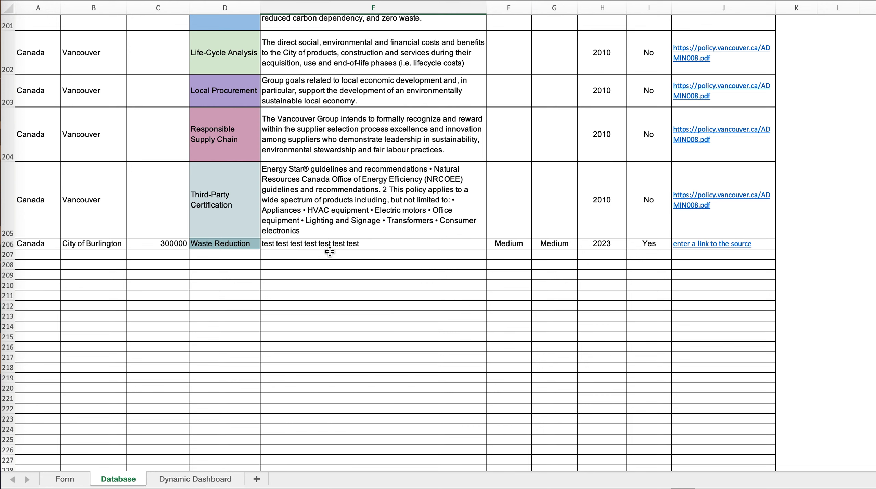
{"action": "left_click", "coordinate": [236, 243]}
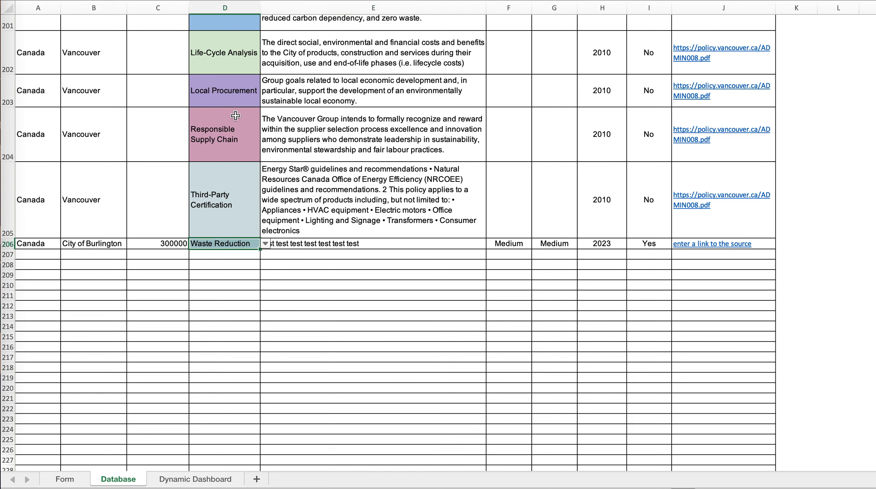
{"action": "left_click", "coordinate": [258, 336]}
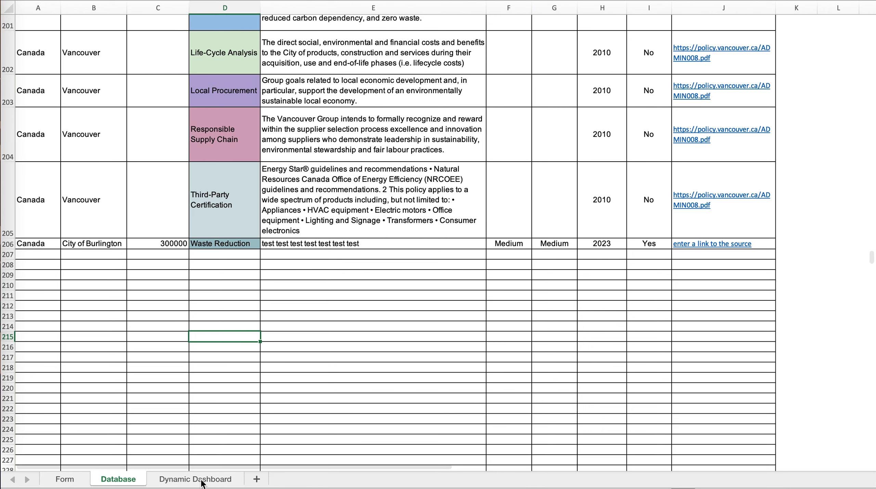
Examine the municipality and category charts on the Dynamic Dashboard sheet, briefly revisiting the Form sheet.
{"action": "left_click", "coordinate": [200, 479]}
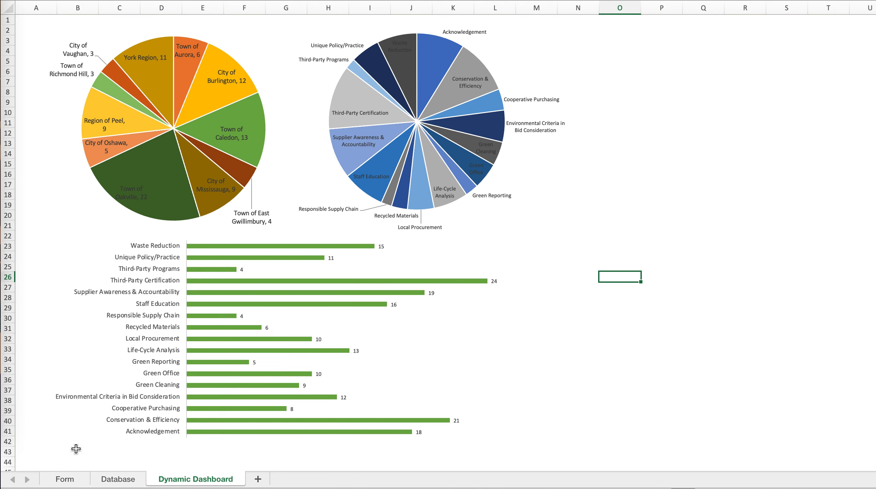
{"action": "left_click", "coordinate": [73, 479]}
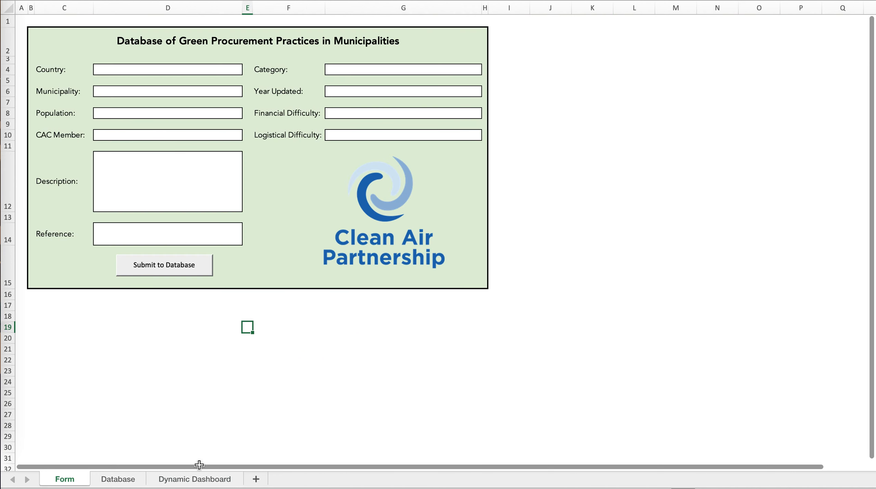
{"action": "left_click", "coordinate": [216, 481]}
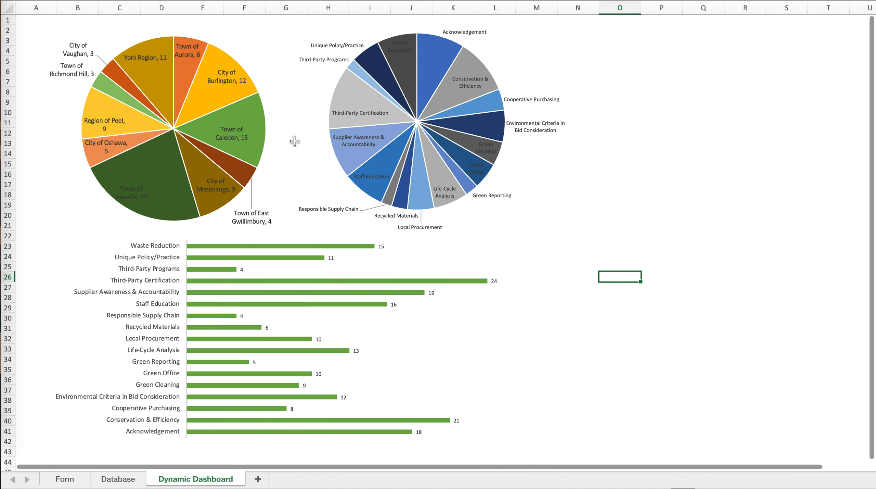